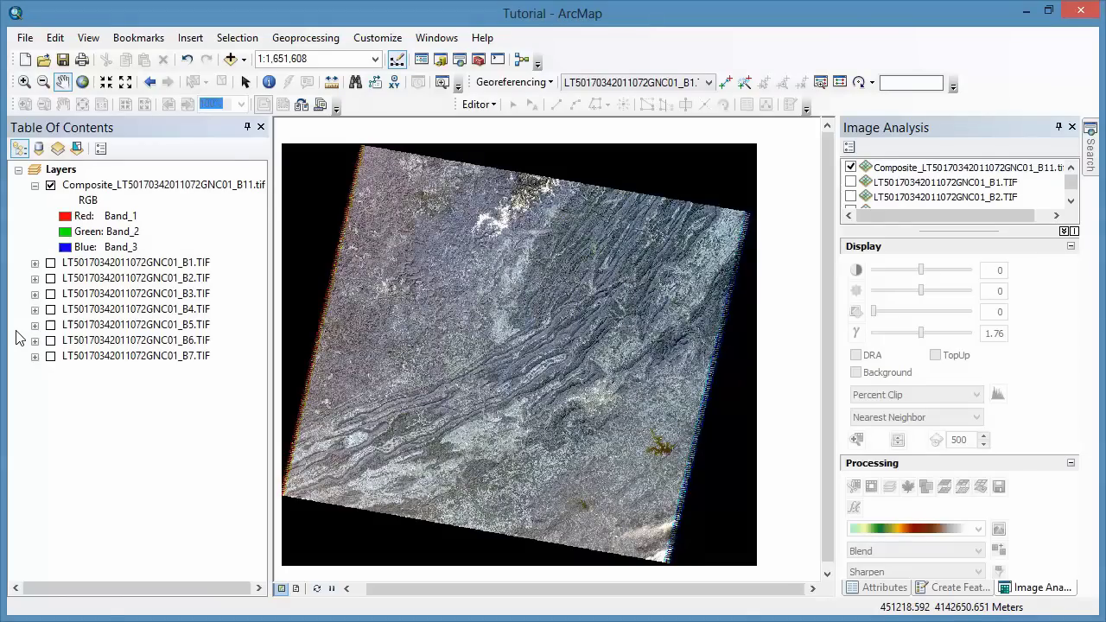
Close the Image Analysis, Create Features and Attributes panels and show the full Landsat scene
click(1071, 128)
click(1072, 128)
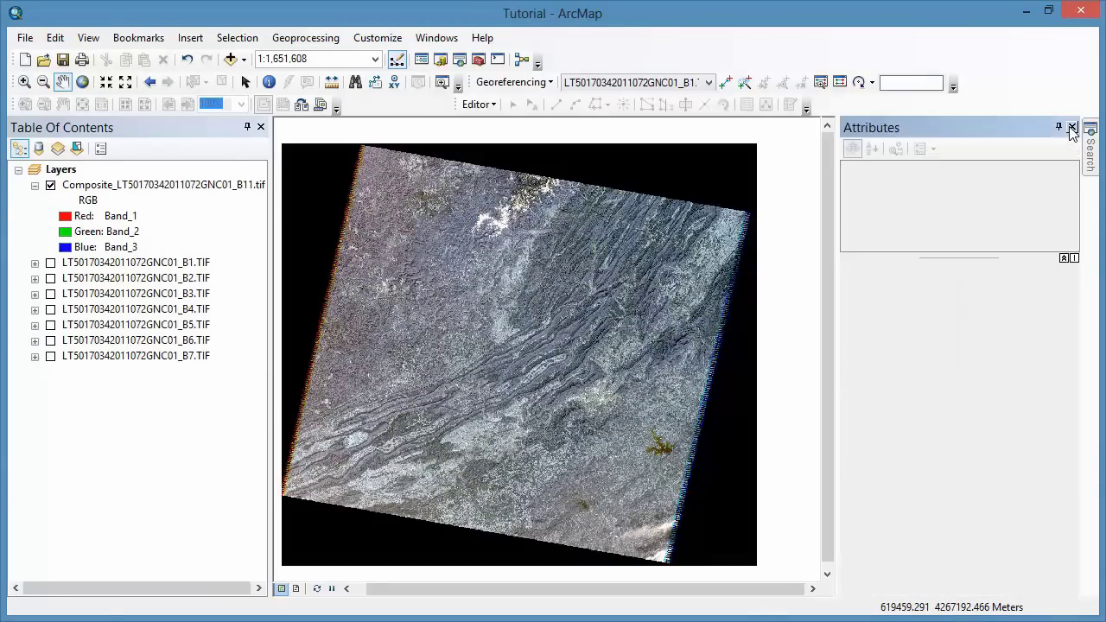
click(1072, 128)
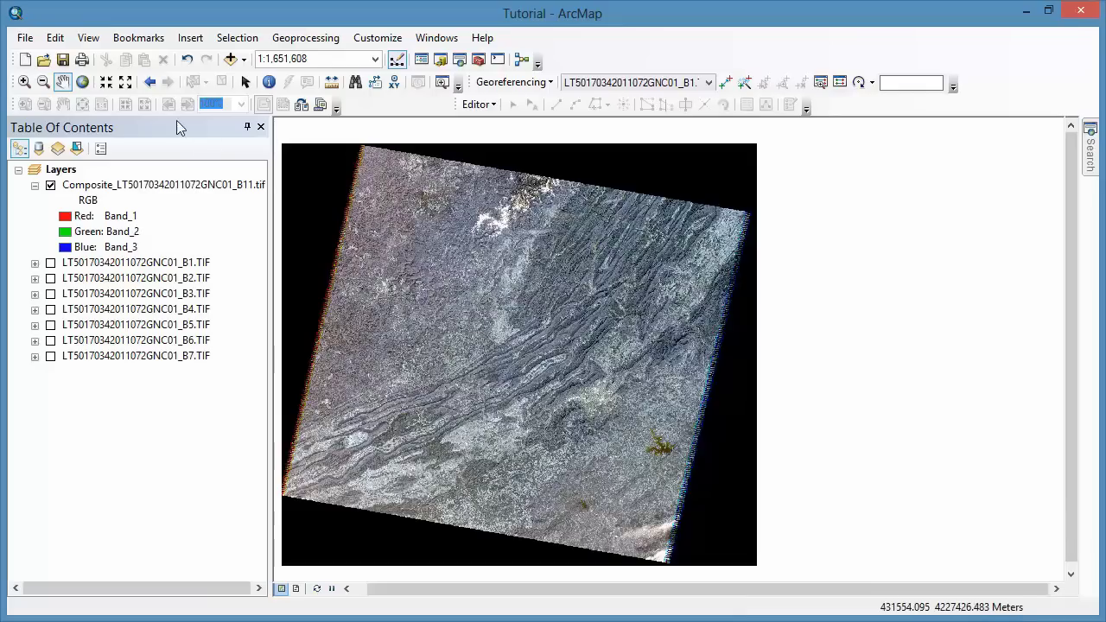
click(87, 82)
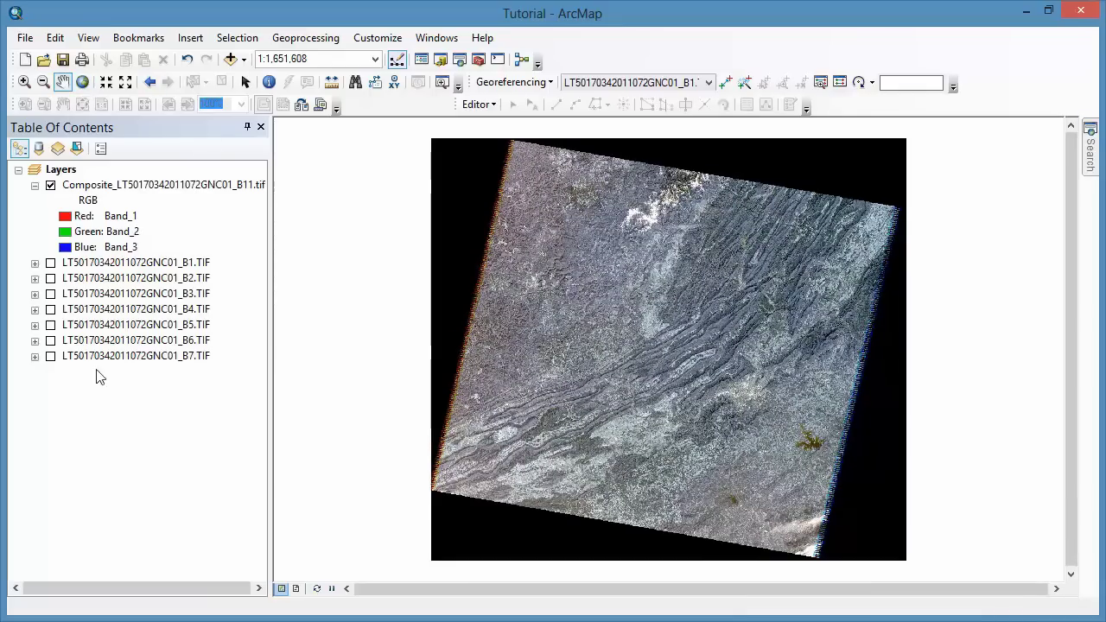
Open the Composite layer's Symbology properties, showing the RGB Composite renderer with Band_1–3
click(159, 190)
right_click(158, 190)
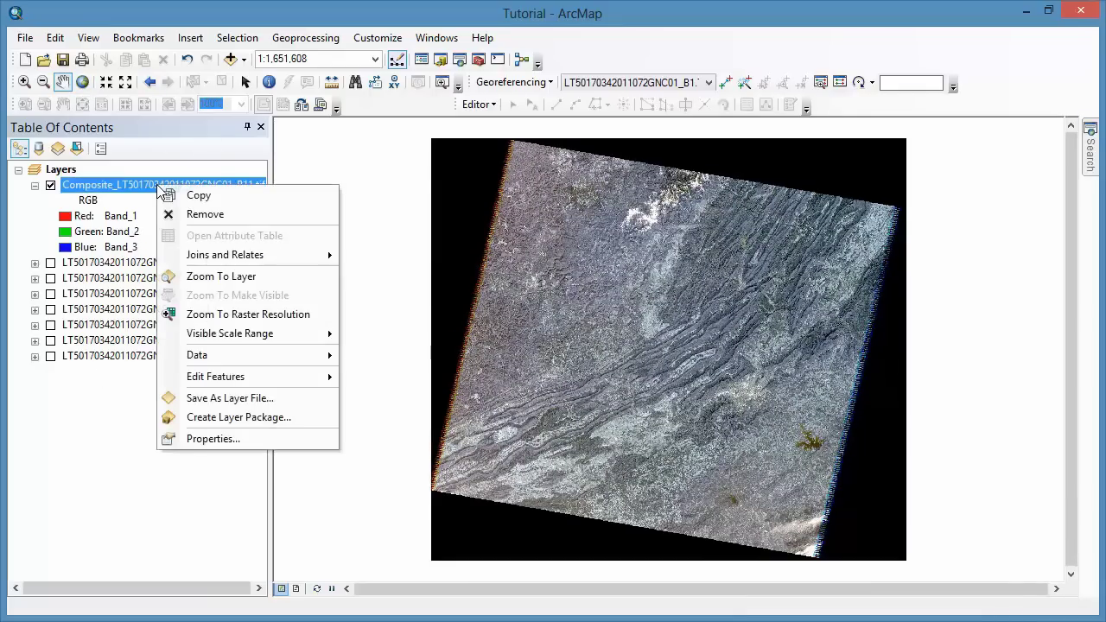
click(194, 442)
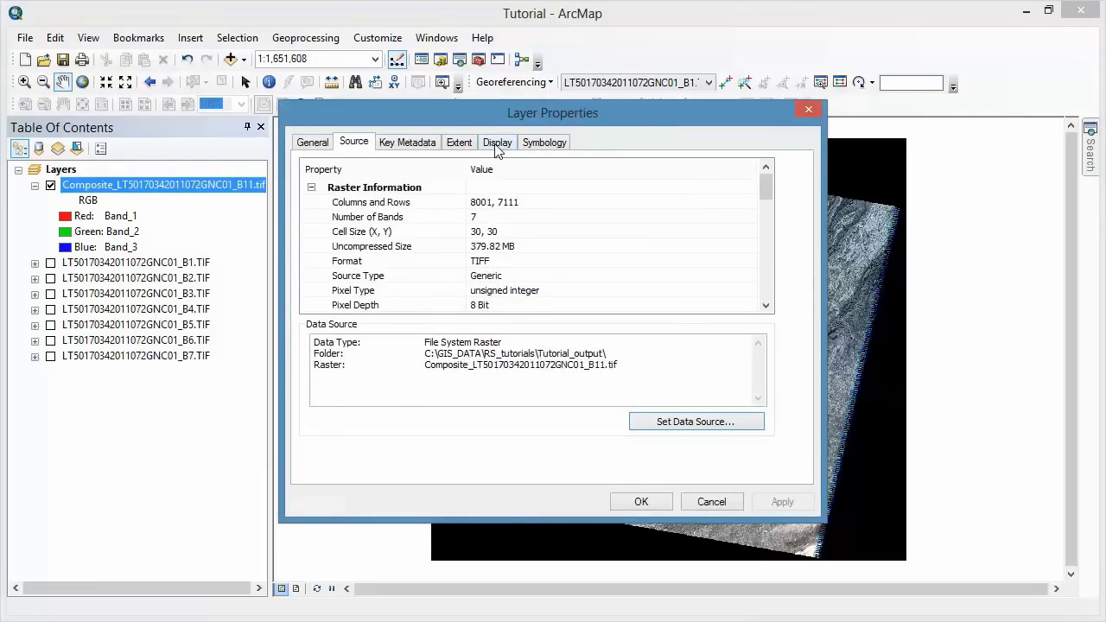
click(545, 142)
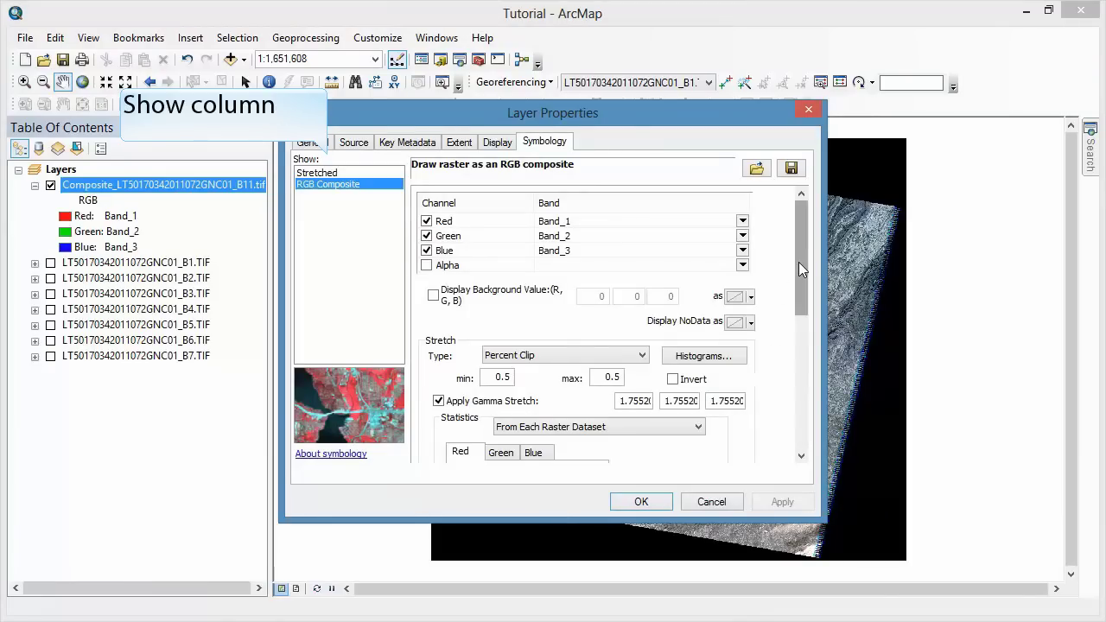
mouse_move(798, 262)
mouse_down()
mouse_move(805, 423)
mouse_move(813, 262)
mouse_up()
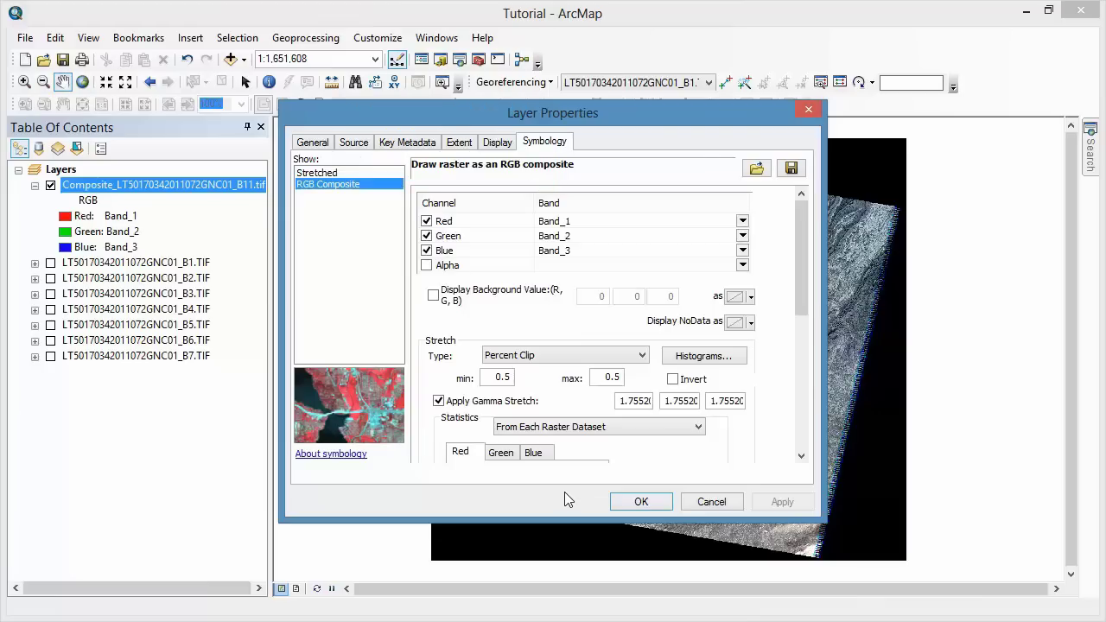
Close Layer Properties keeping bands 1-2-3, then box-zoom onto the lower-right reservoir
click(641, 501)
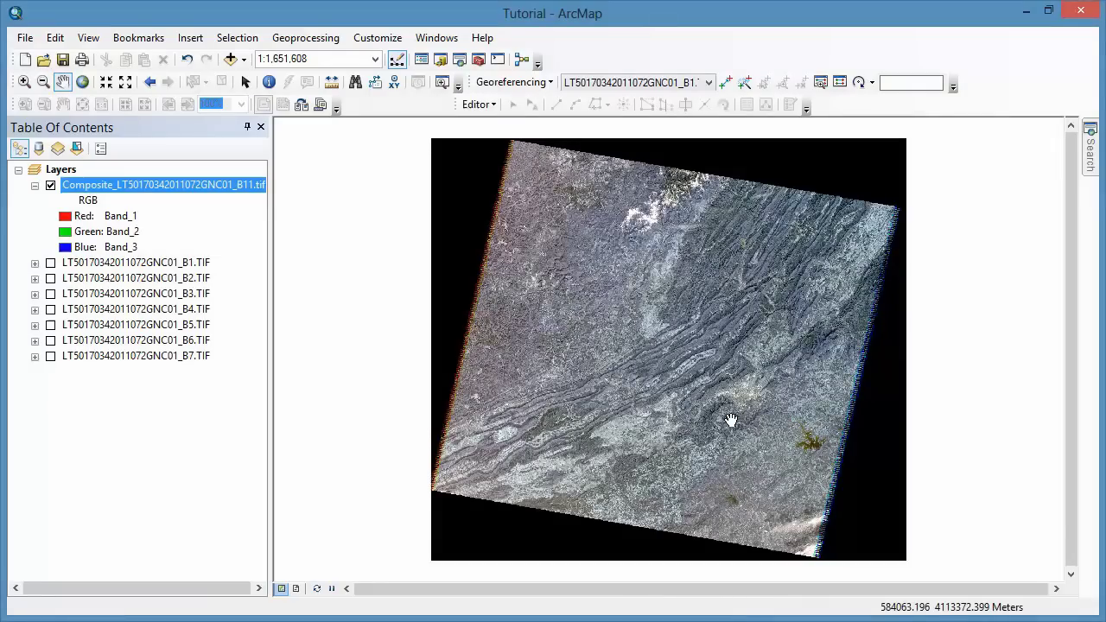
click(25, 81)
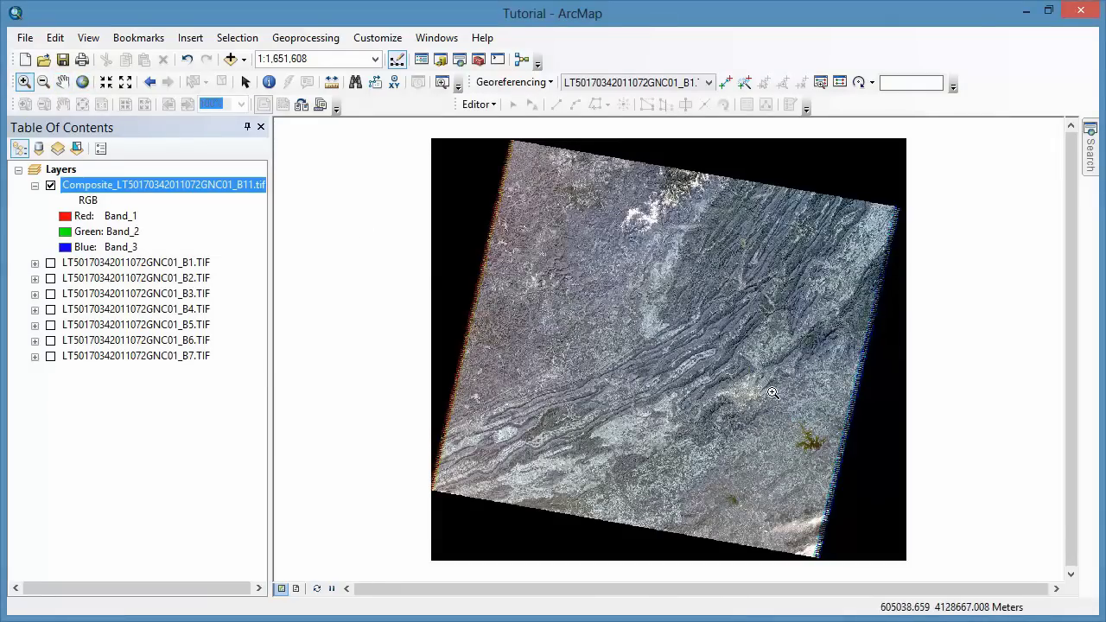
drag(773, 393, 847, 480)
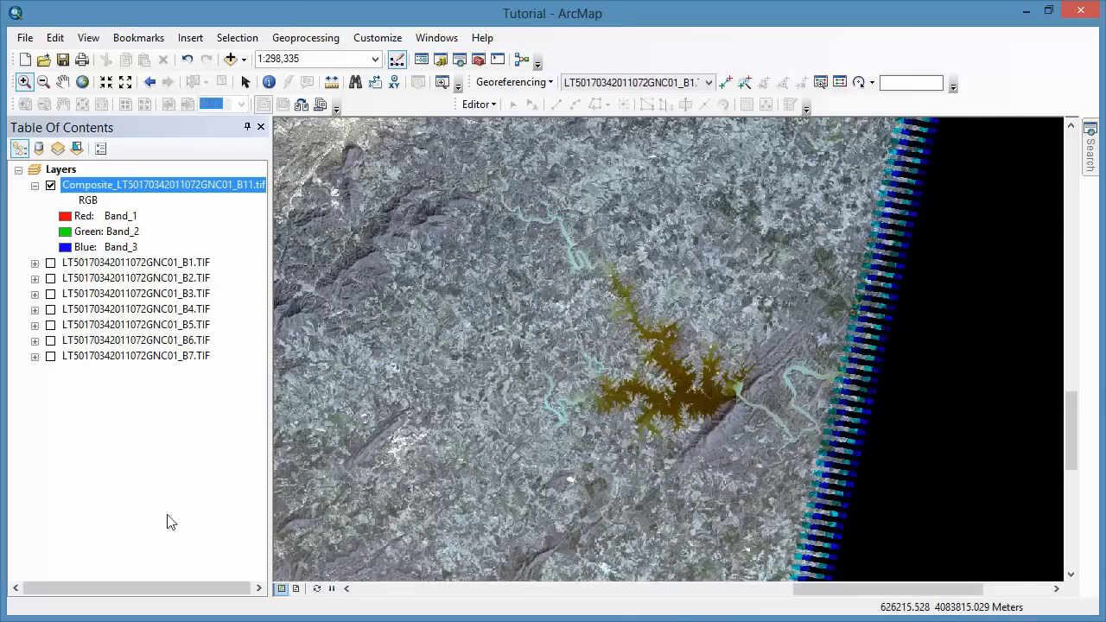
Swap the Composite layer to Red Band_3, Green Band_2, Blue Band_1 for true colour
right_click(152, 183)
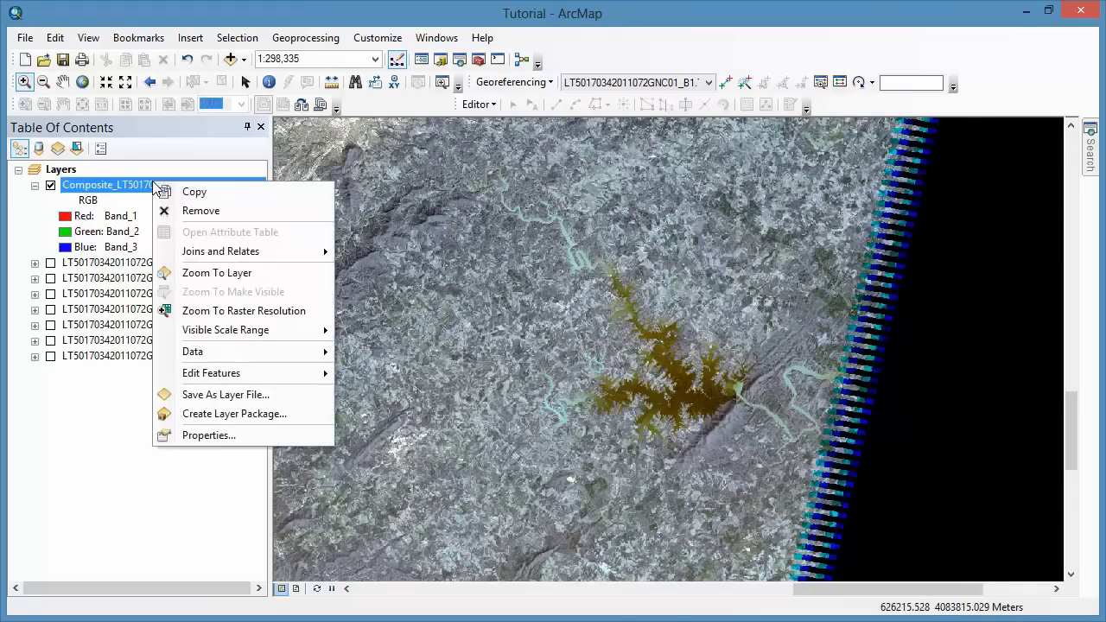
click(209, 434)
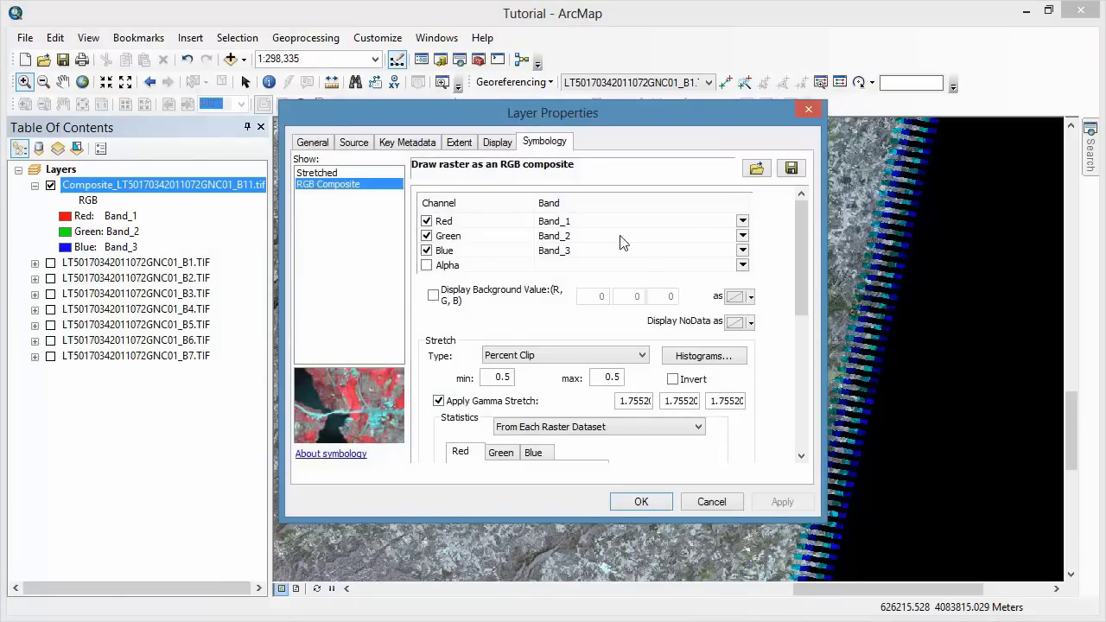
click(742, 222)
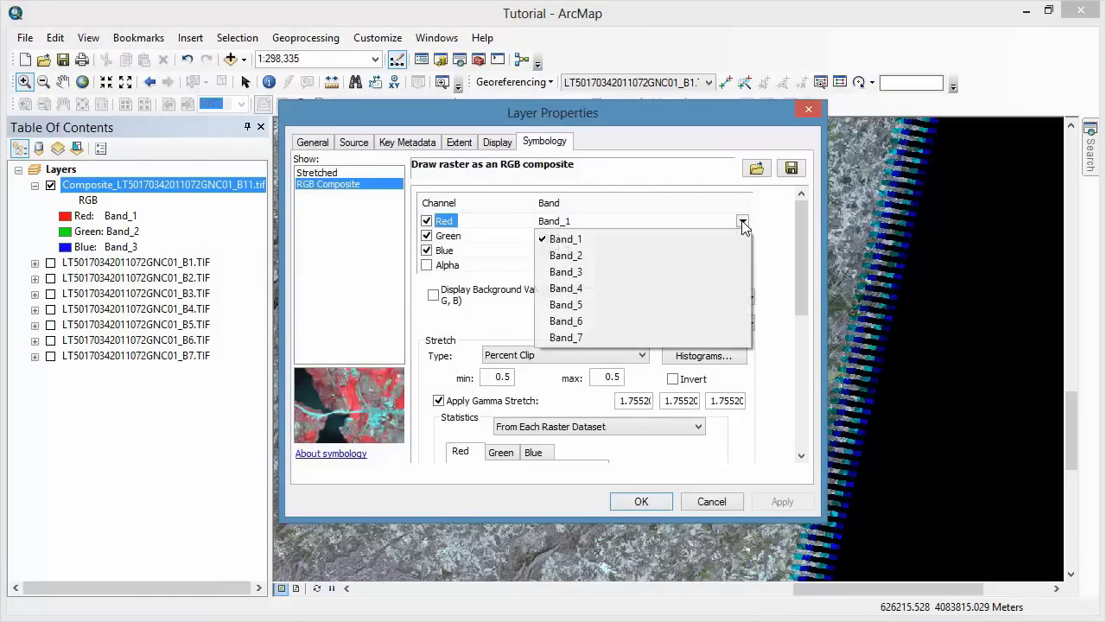
click(654, 273)
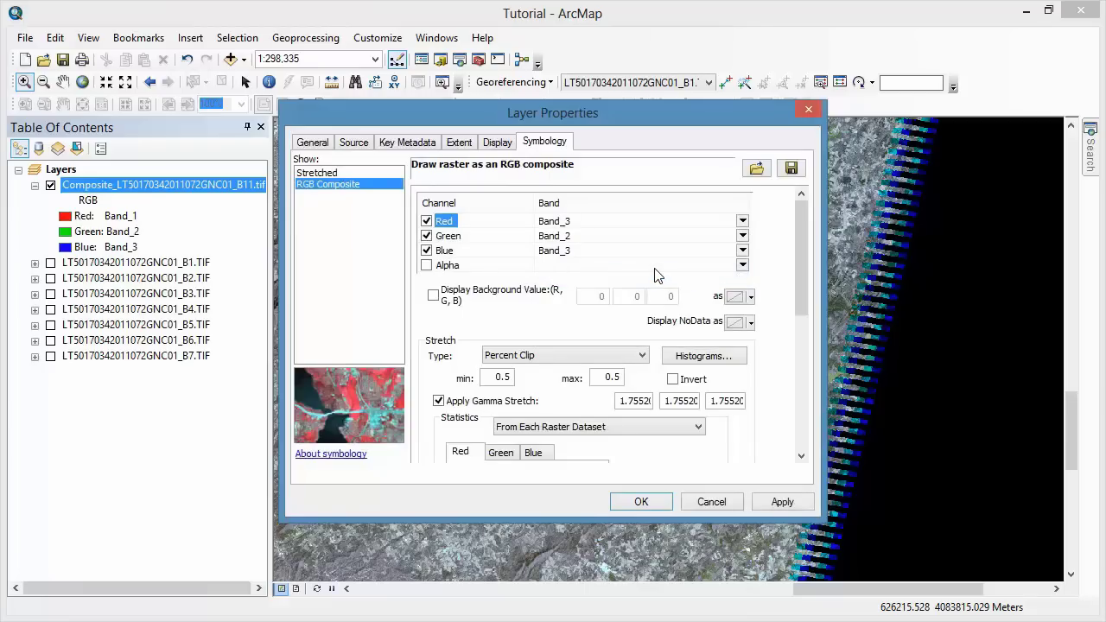
click(742, 251)
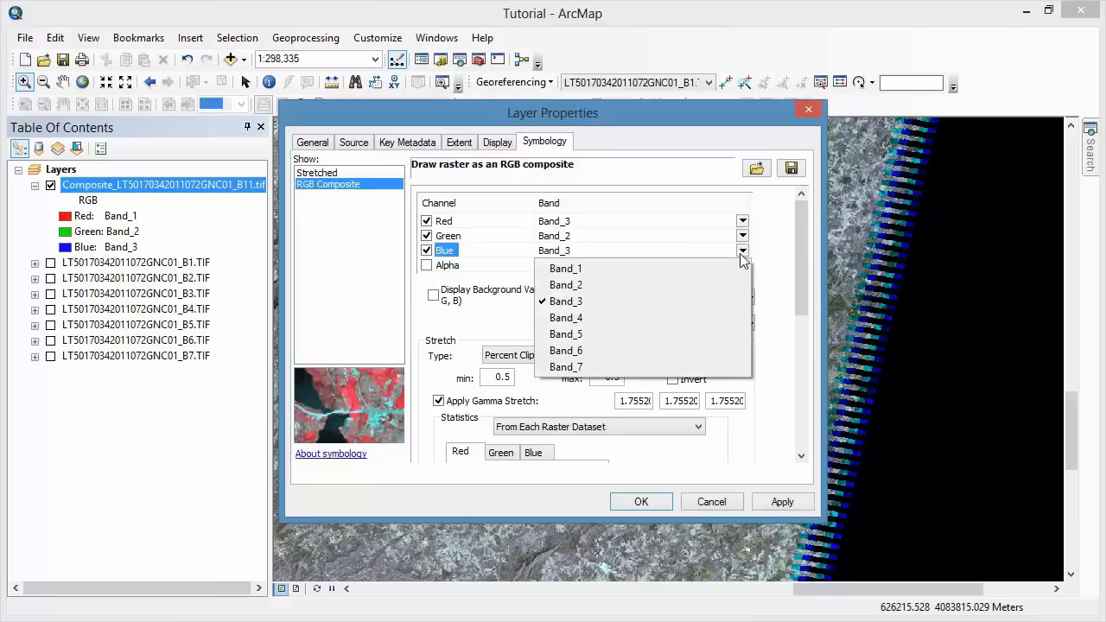
click(662, 268)
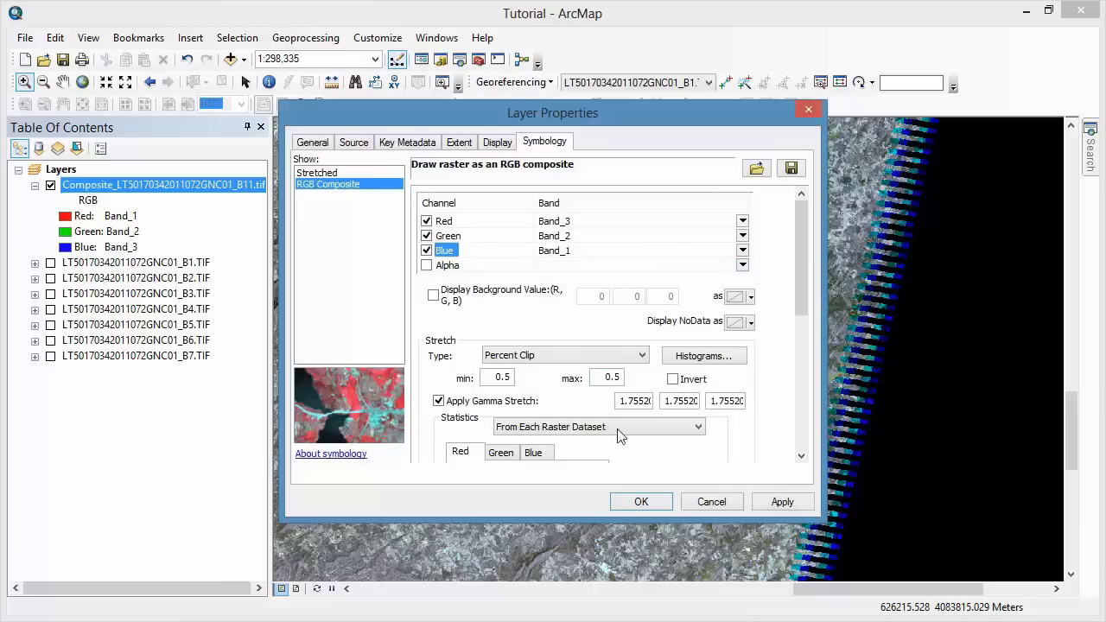
click(628, 504)
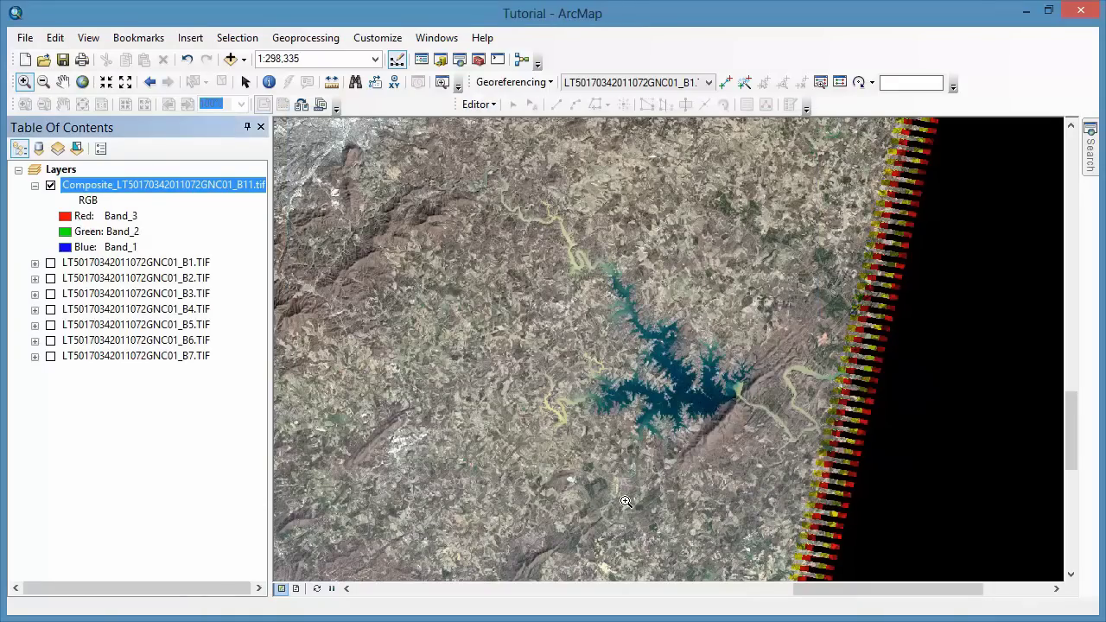
Return to the full image and zoom in on the central city to about 1:183,460
click(82, 82)
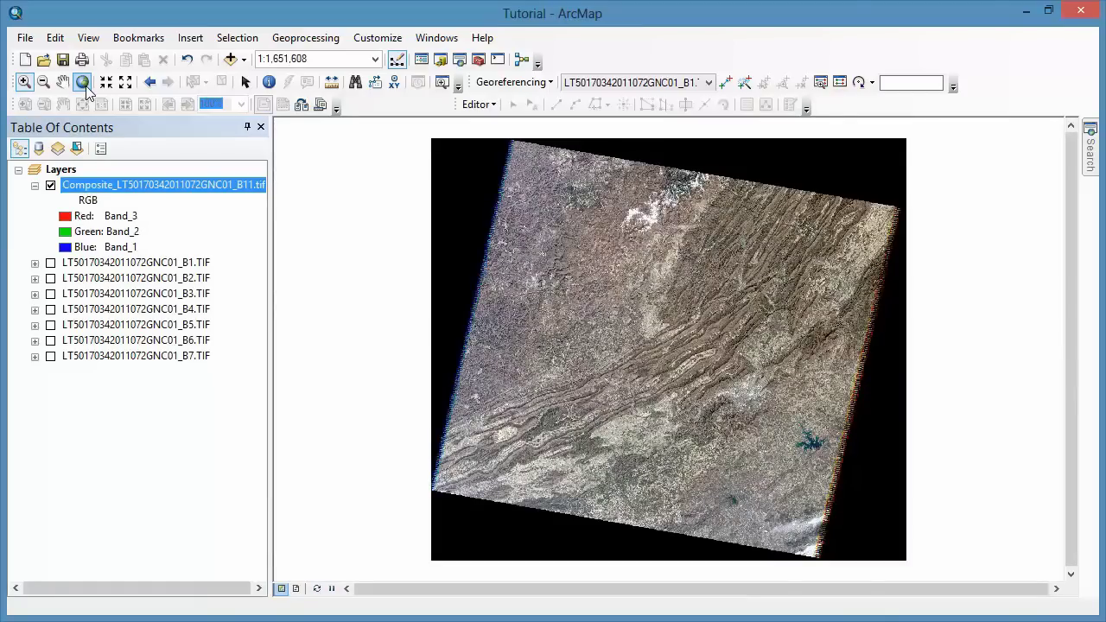
click(32, 83)
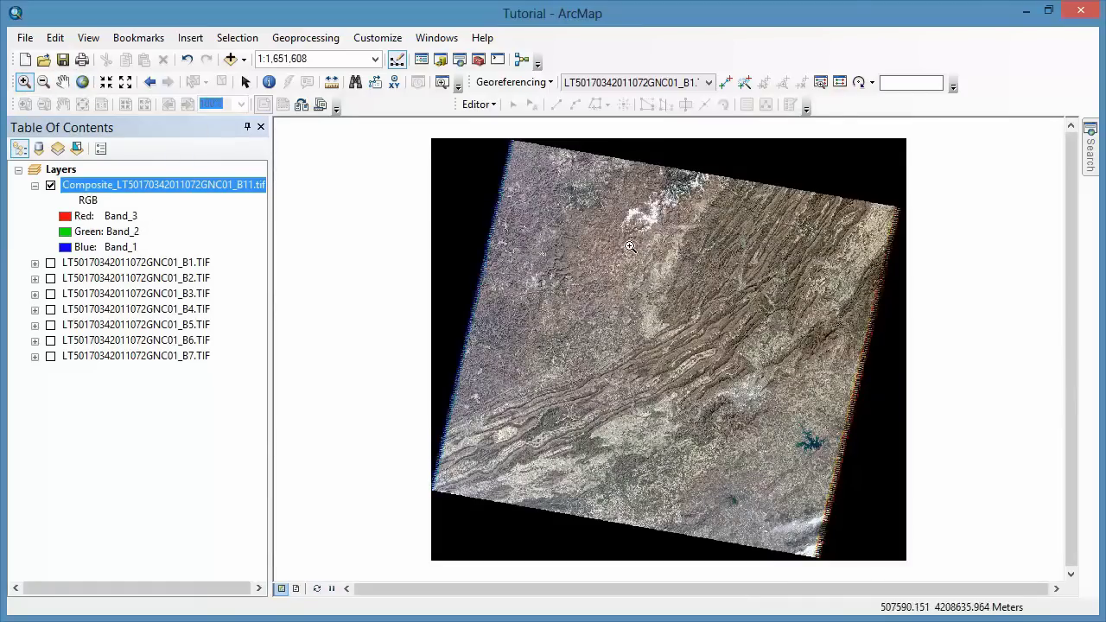
click(810, 344)
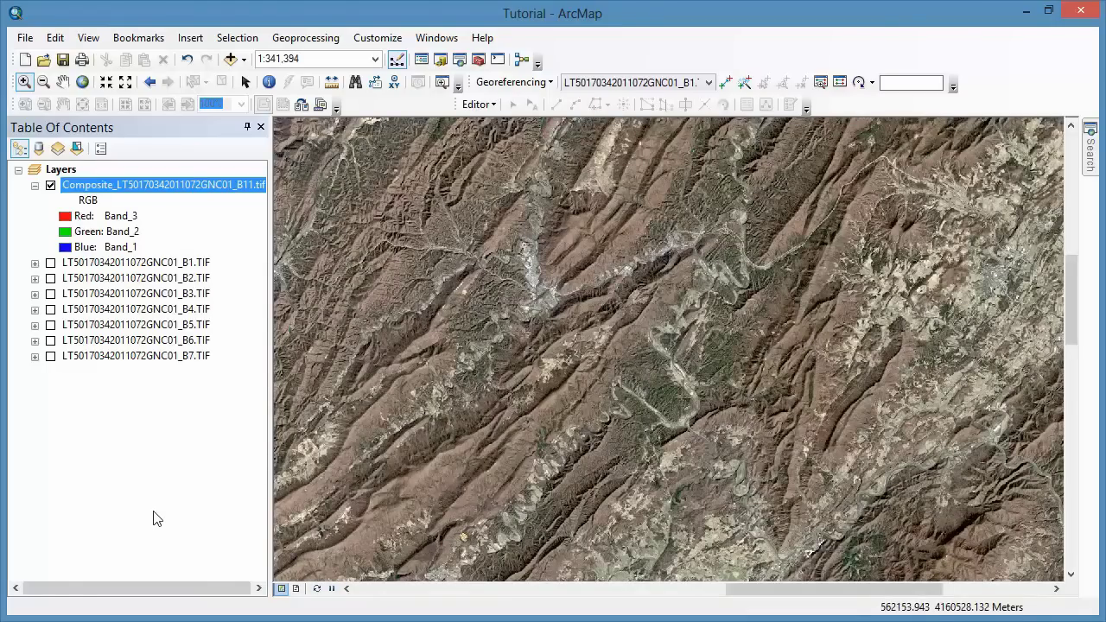
click(82, 81)
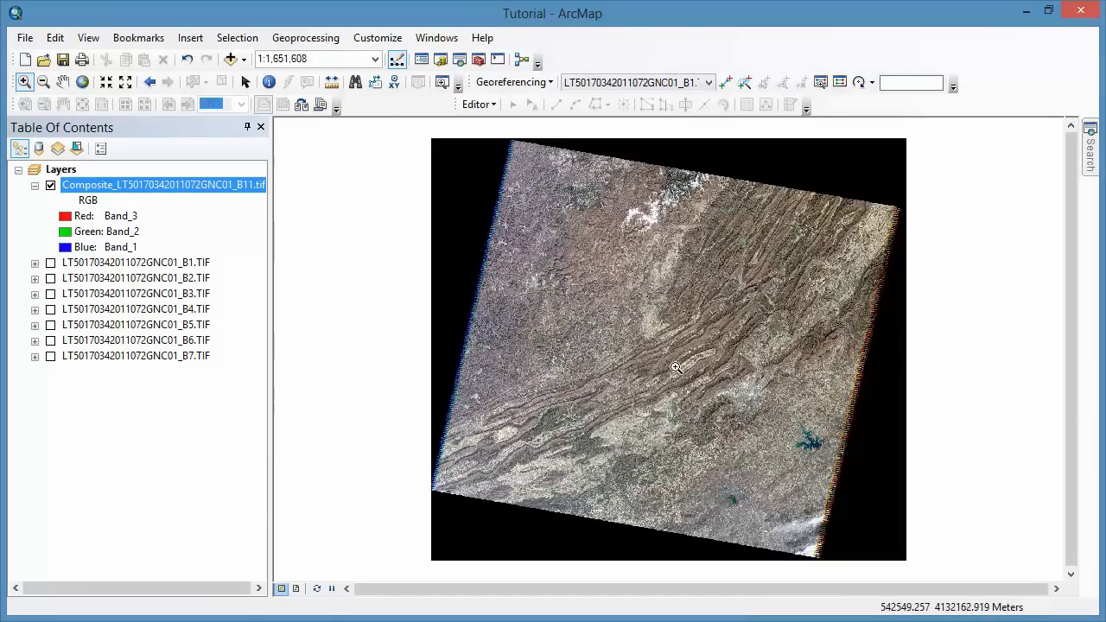
scroll(778, 437, down, 4)
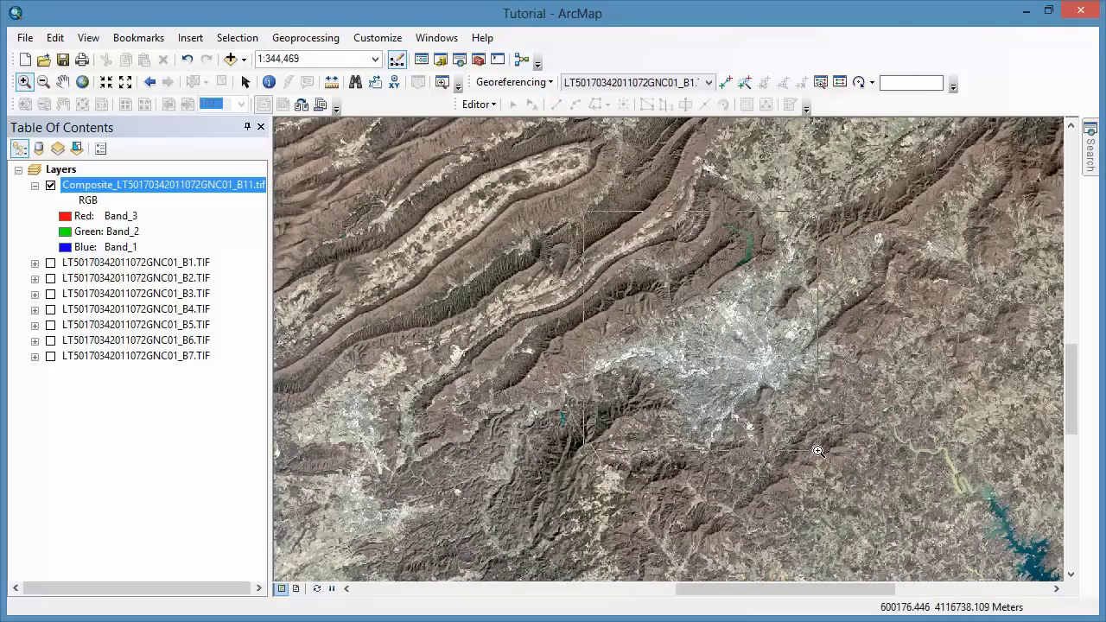
scroll(828, 460, down, 2)
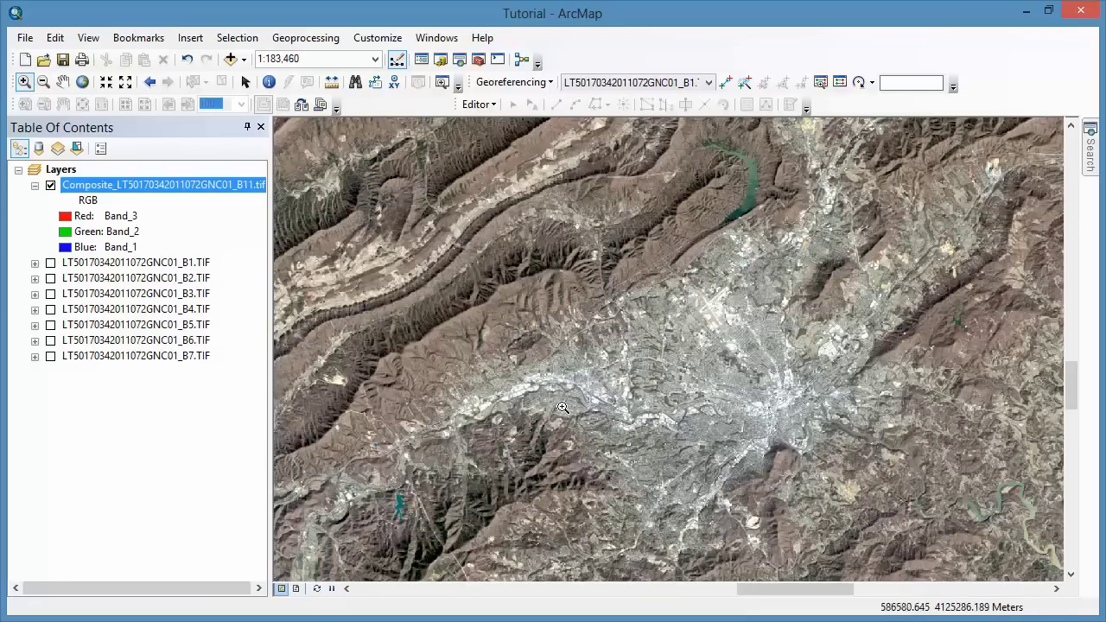
Set the Composite layer's RGB bands to Band_4, Band_3, Band_2 for false-colour infrared
right_click(196, 178)
click(274, 432)
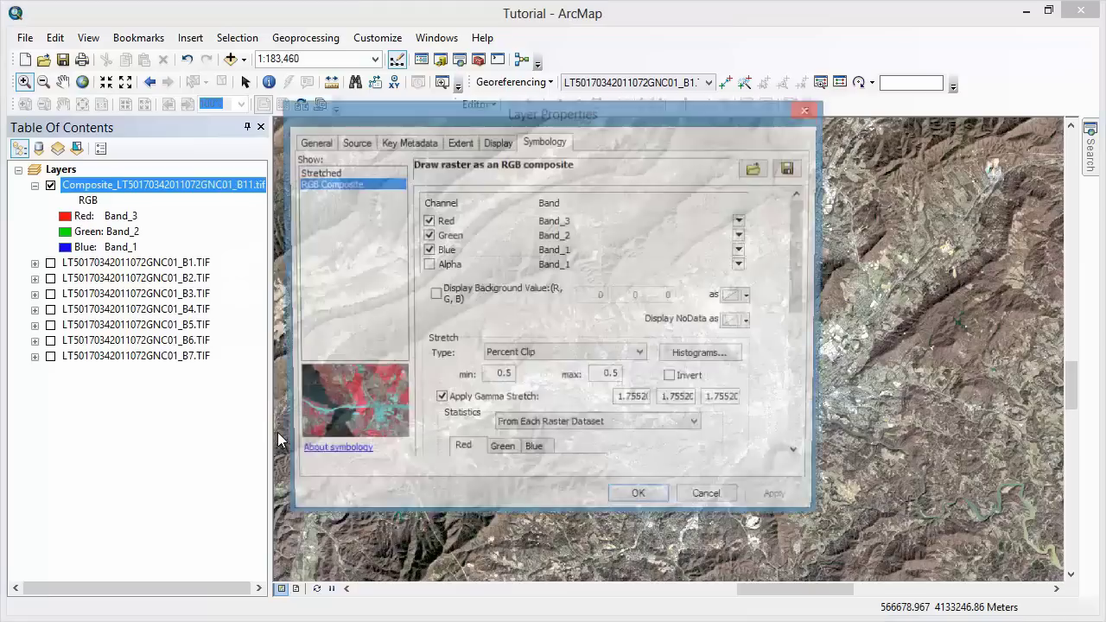
click(742, 222)
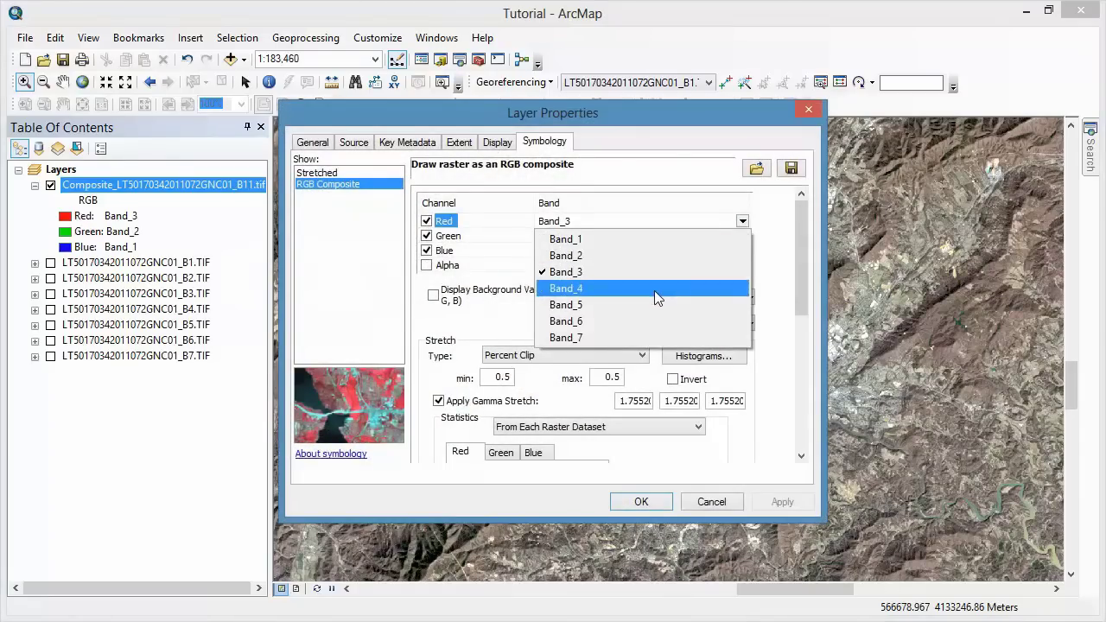
click(656, 292)
click(742, 236)
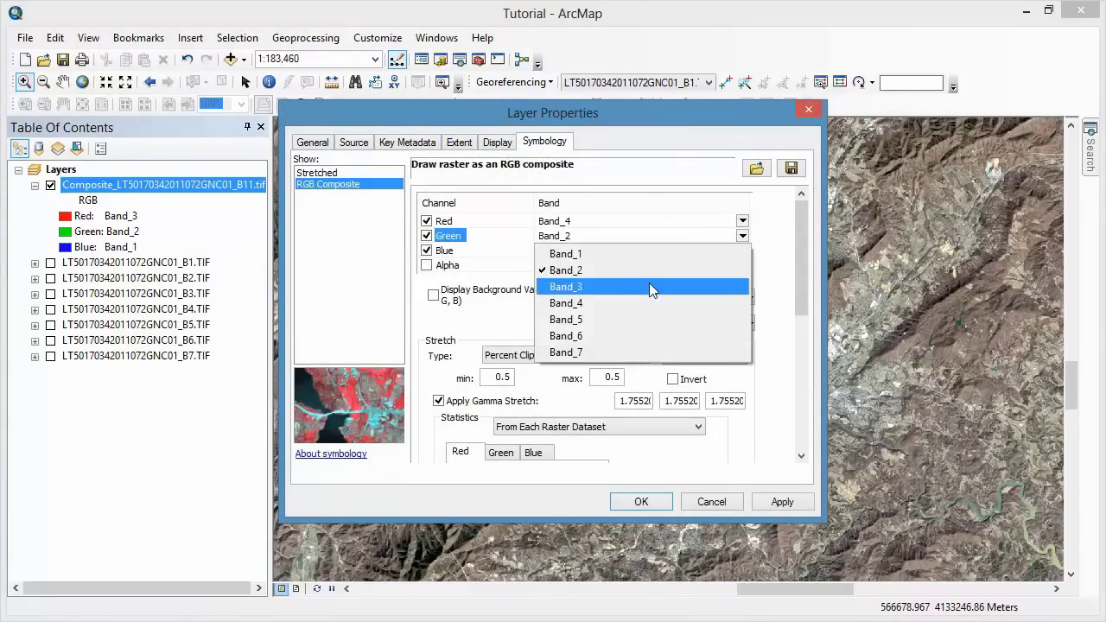
click(649, 285)
click(743, 251)
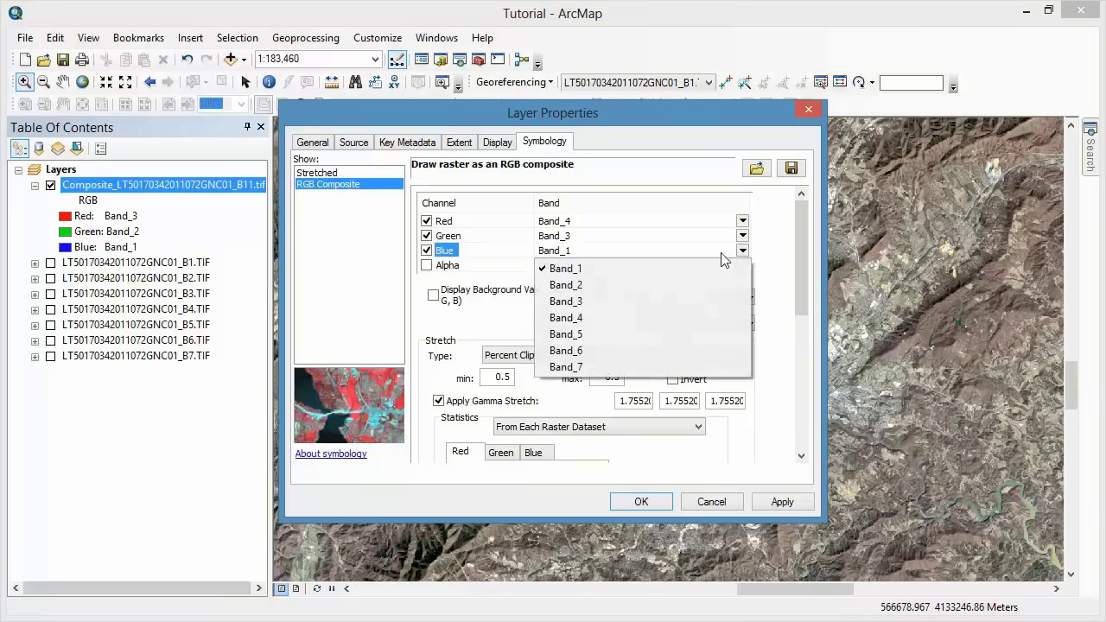
click(666, 284)
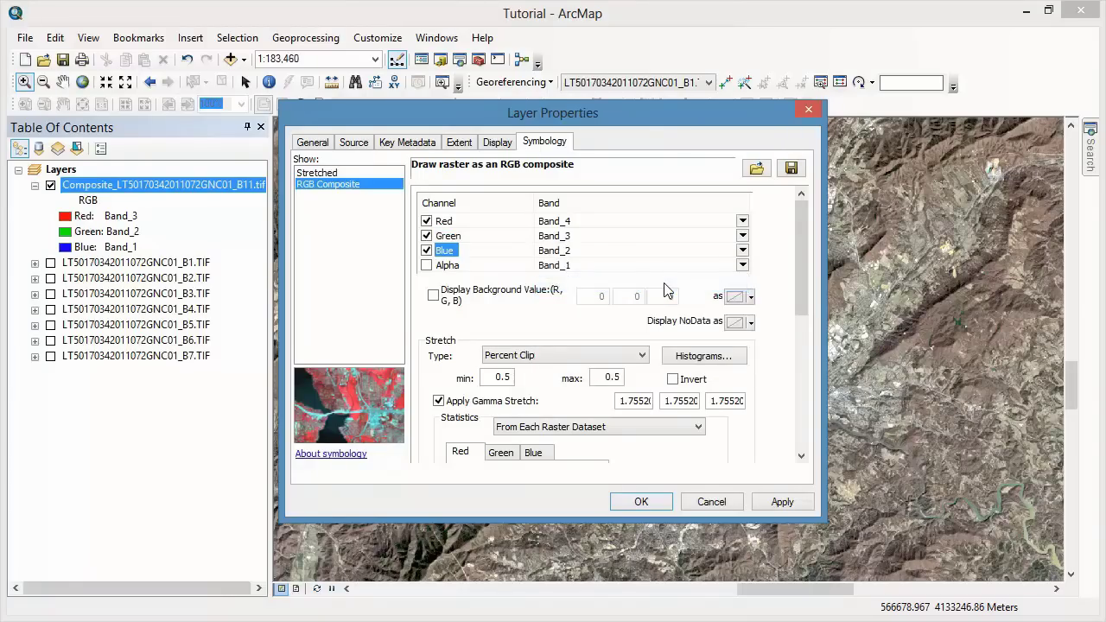
click(640, 503)
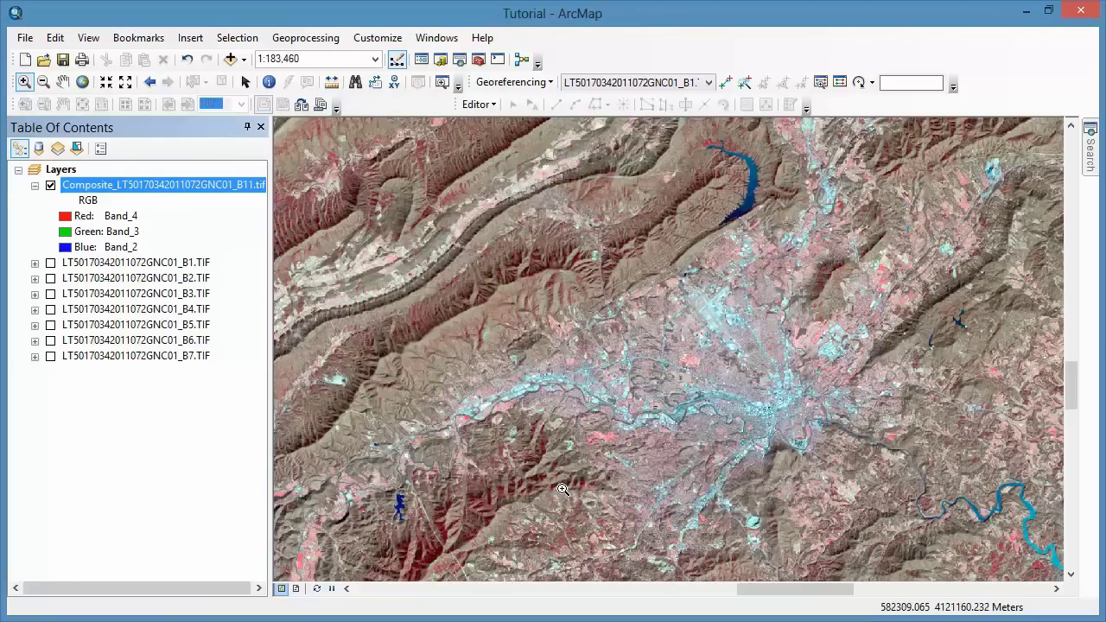
Zoom in on the folded ridges and farm fields to about 1:67,986
click(522, 312)
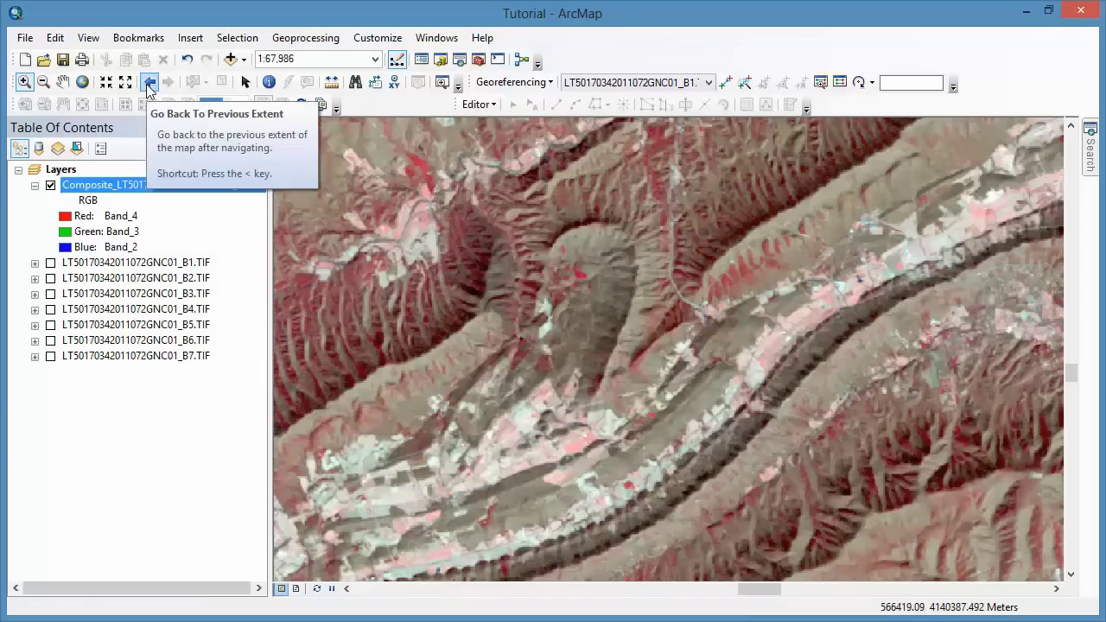
Set the Composite layer's RGB bands to Band_7, Band_5, Band_7
right_click(136, 192)
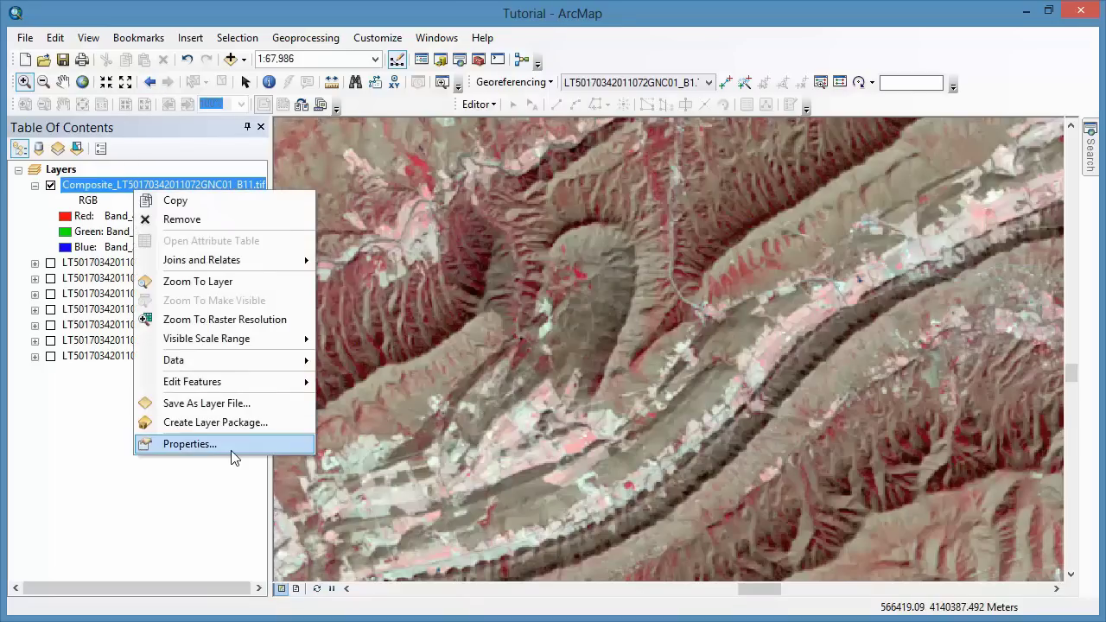
click(190, 444)
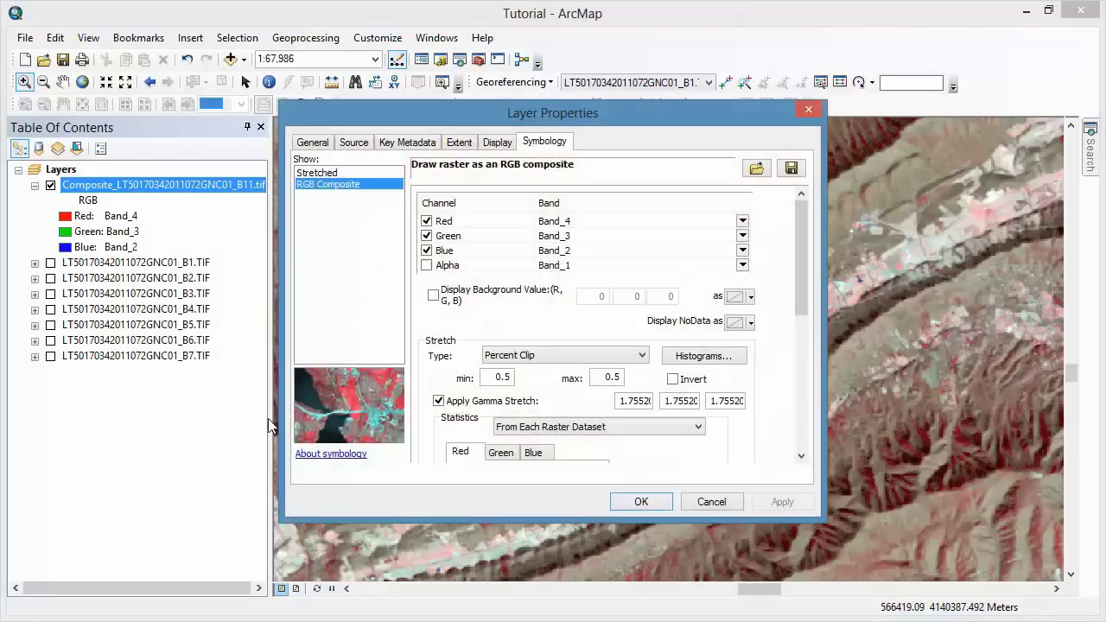
click(742, 222)
click(666, 336)
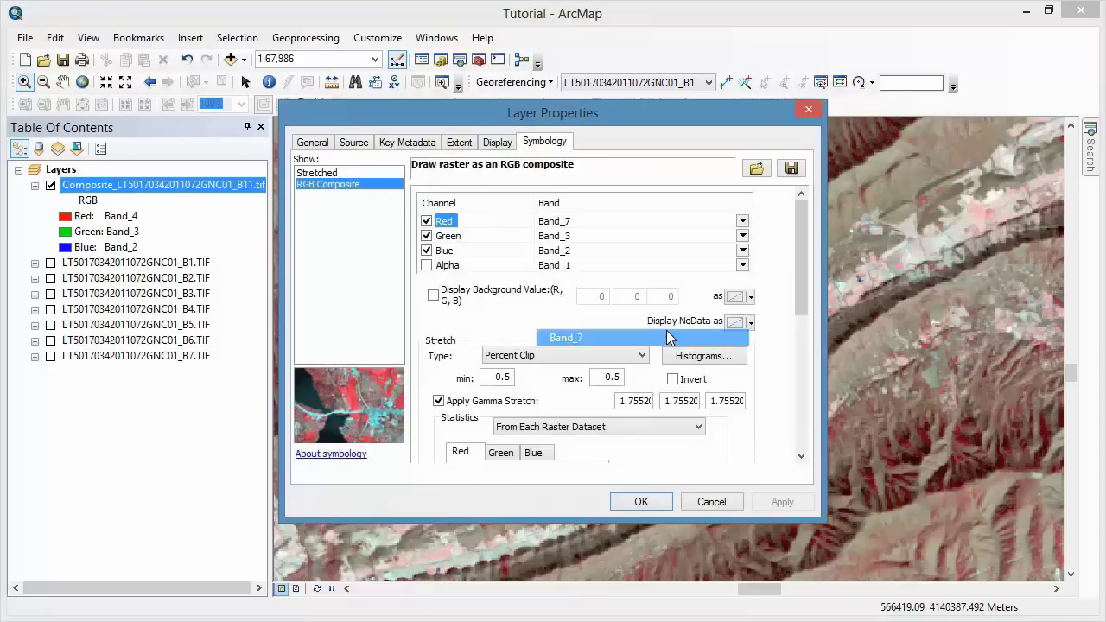
click(742, 235)
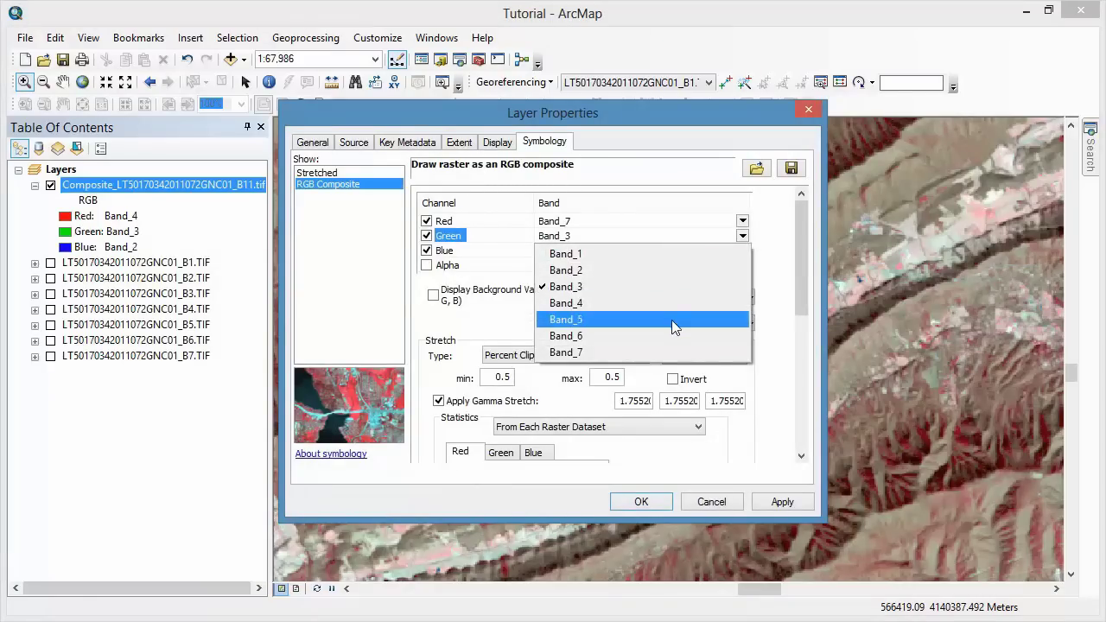
click(672, 320)
click(742, 250)
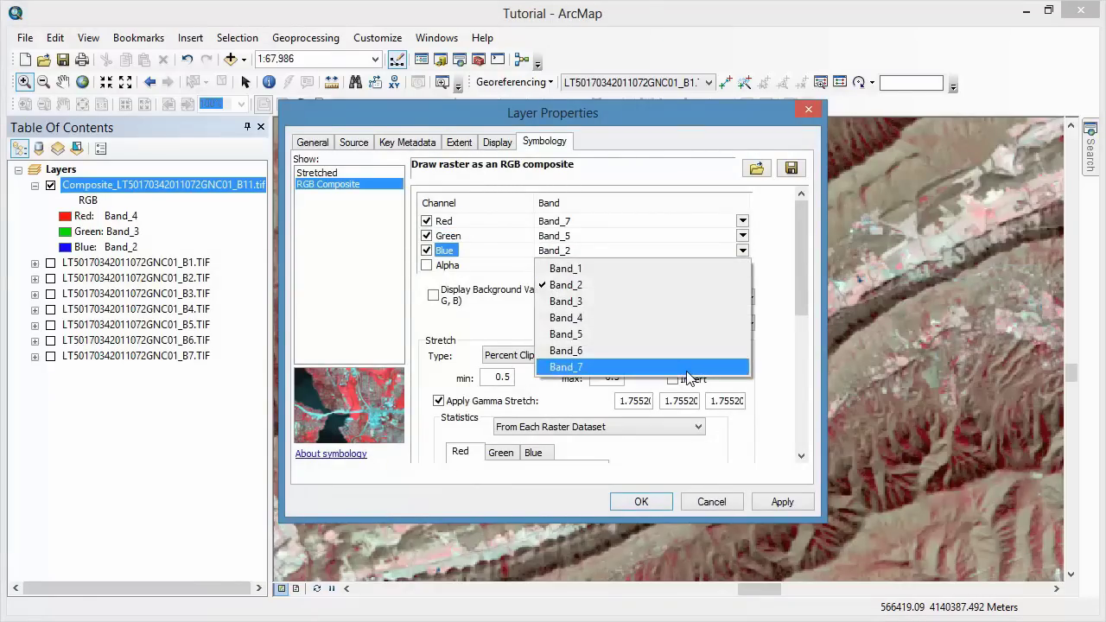
click(686, 369)
click(644, 502)
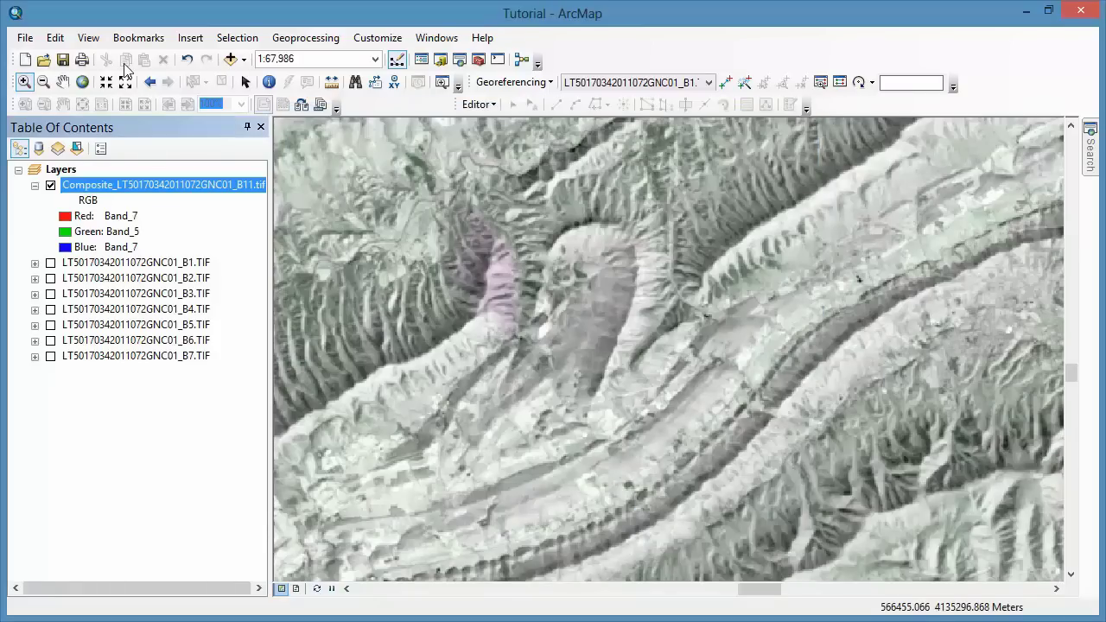
Go back to the previous extent, then box-zoom onto the city by the river at about 1:46,805
click(150, 83)
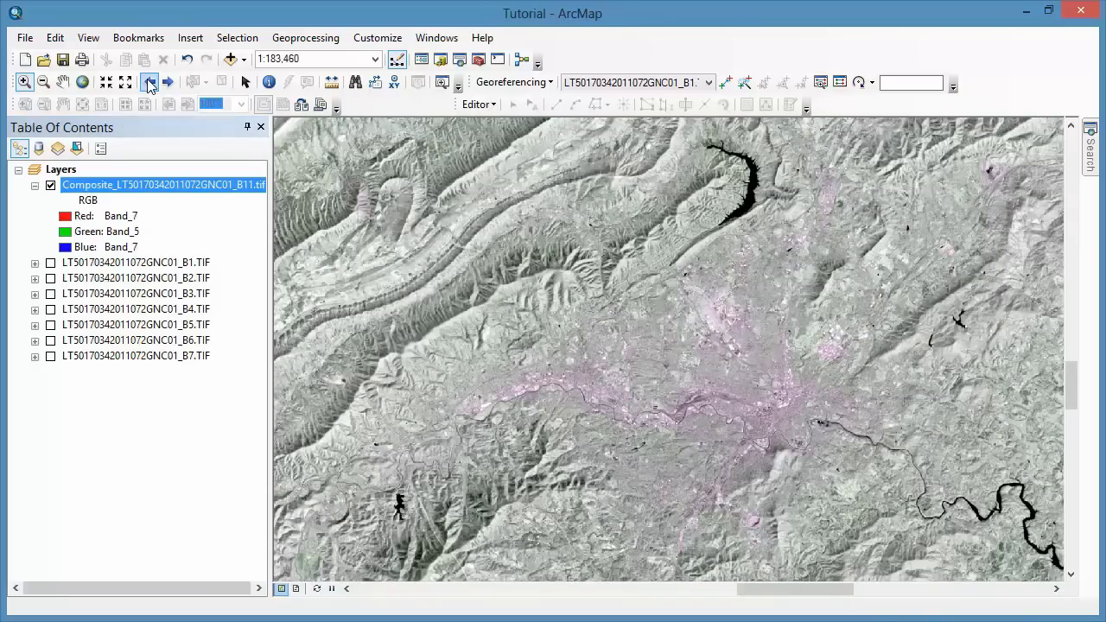
click(26, 81)
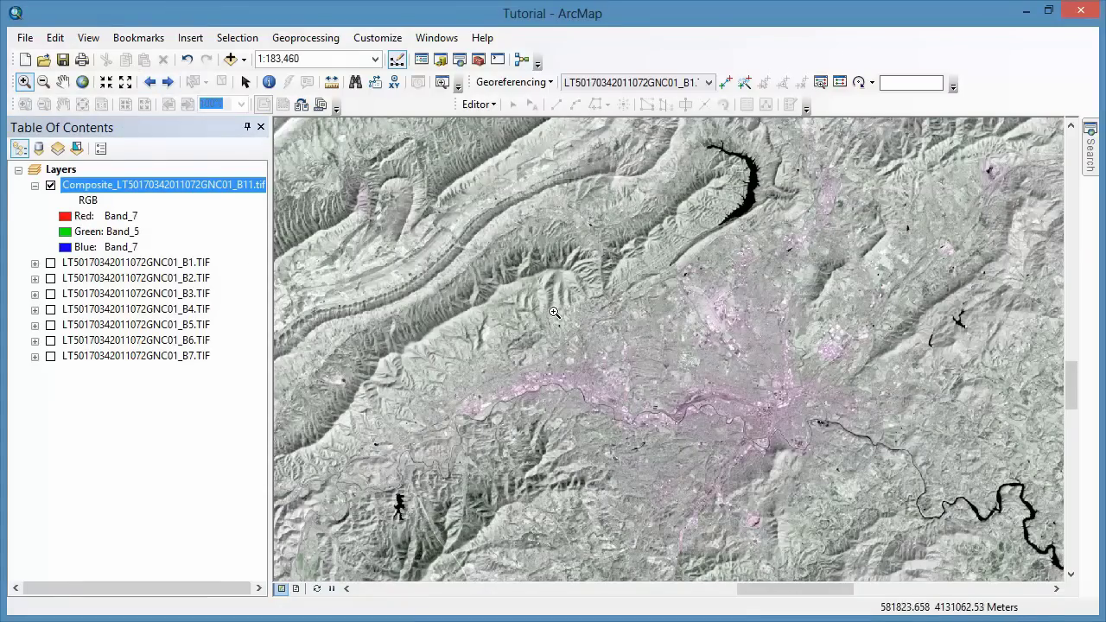
drag(553, 308, 749, 429)
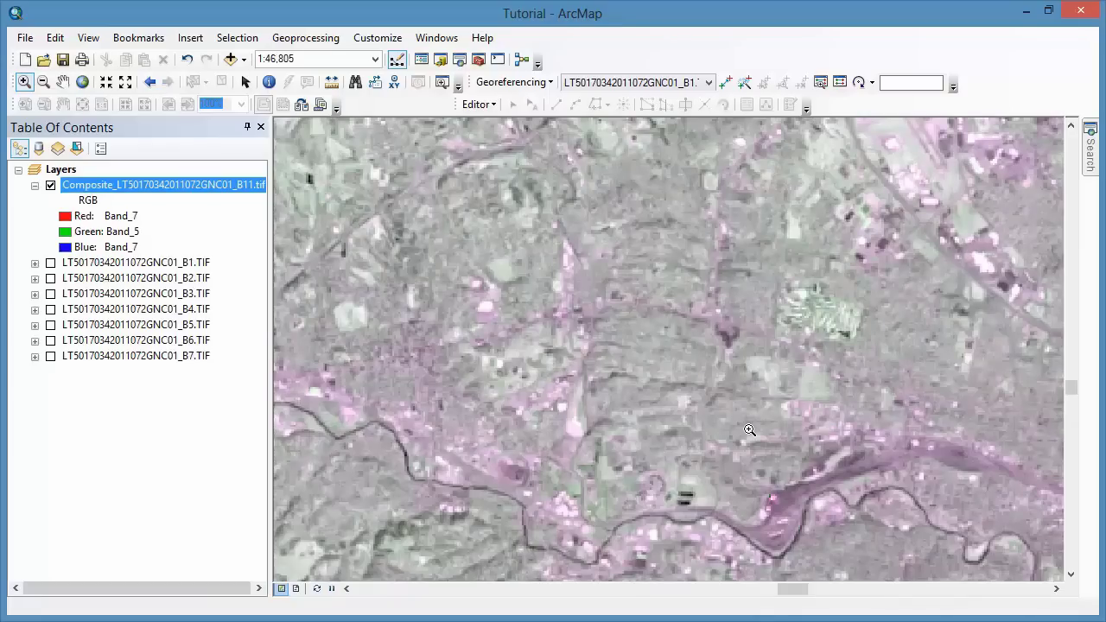